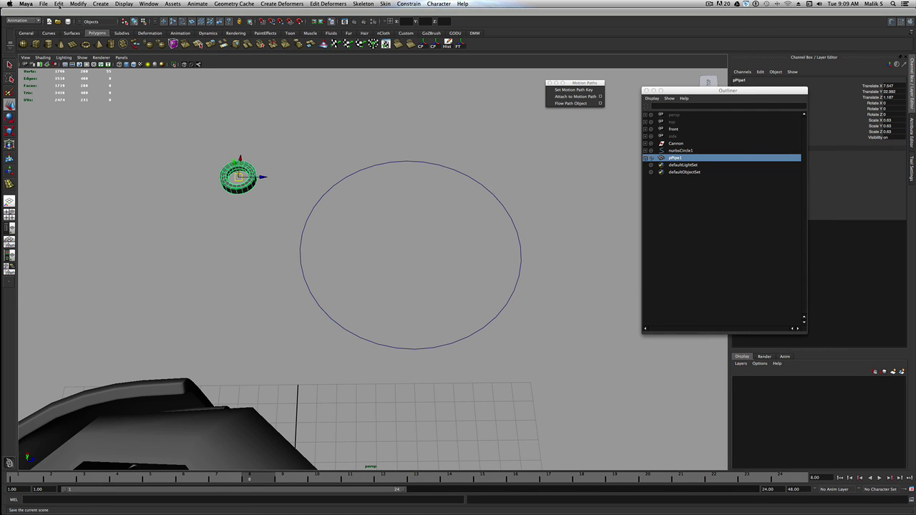
- Try to create 12 instances of the pipe with Duplicate Special, offsetting each by 1 unit in X
left_click(59, 4)
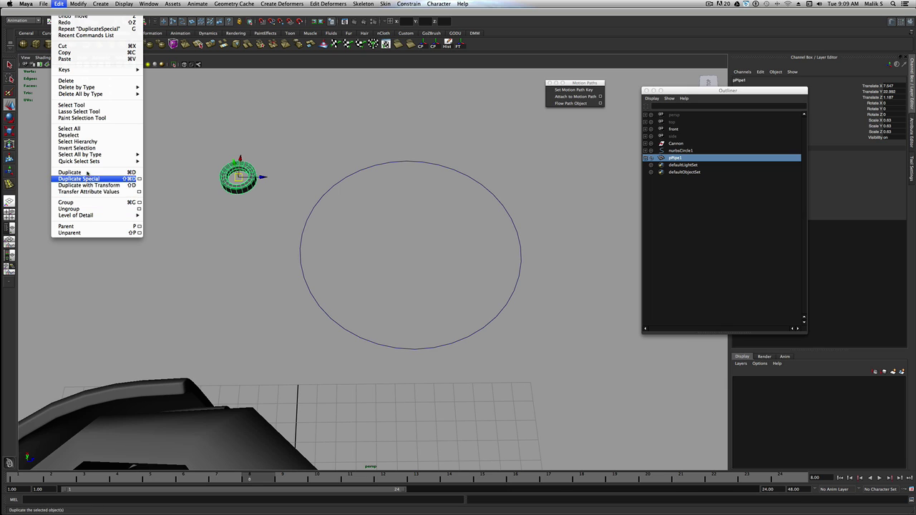
left_click(139, 178)
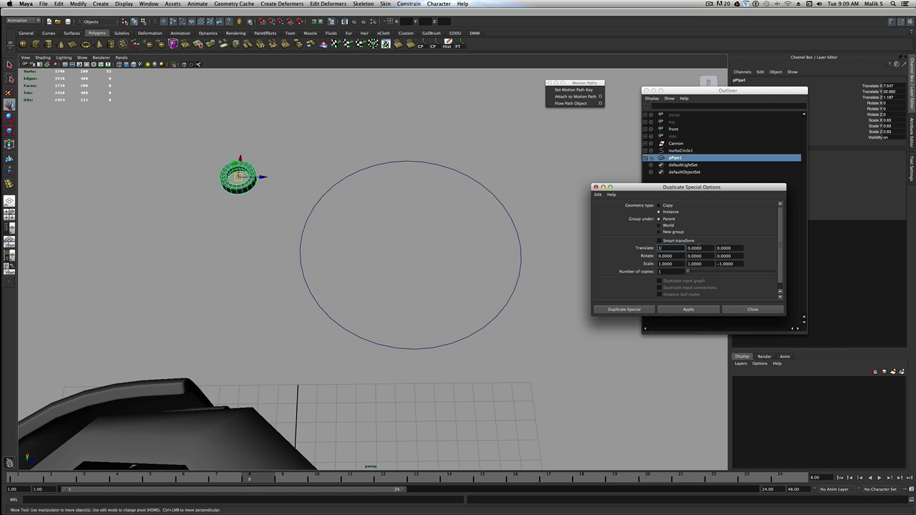
type("1")
key("Tab")
left_click(671, 272)
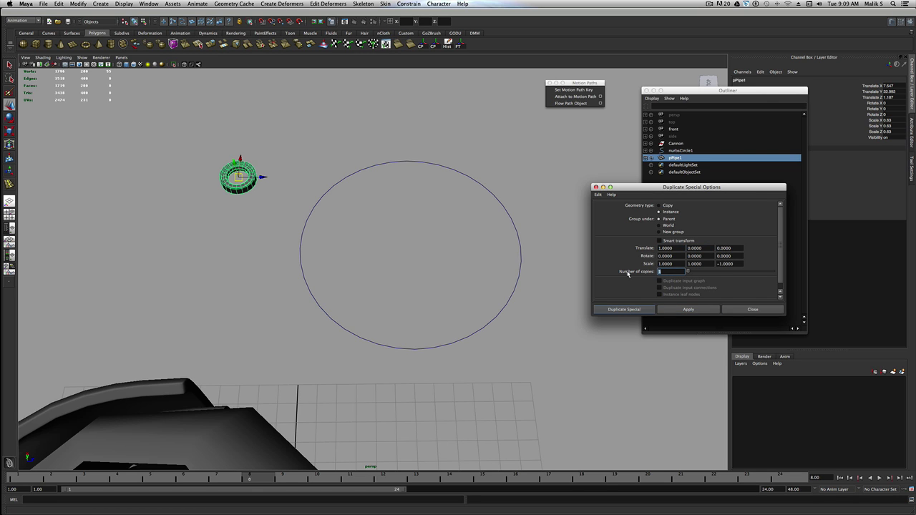
left_click(647, 309)
middle_click_drag(297, 149, 304, 362, "alt")
right_click_drag(275, 199, 267, 305, "alt")
left_click_drag(267, 306, 337, 292, "alt")
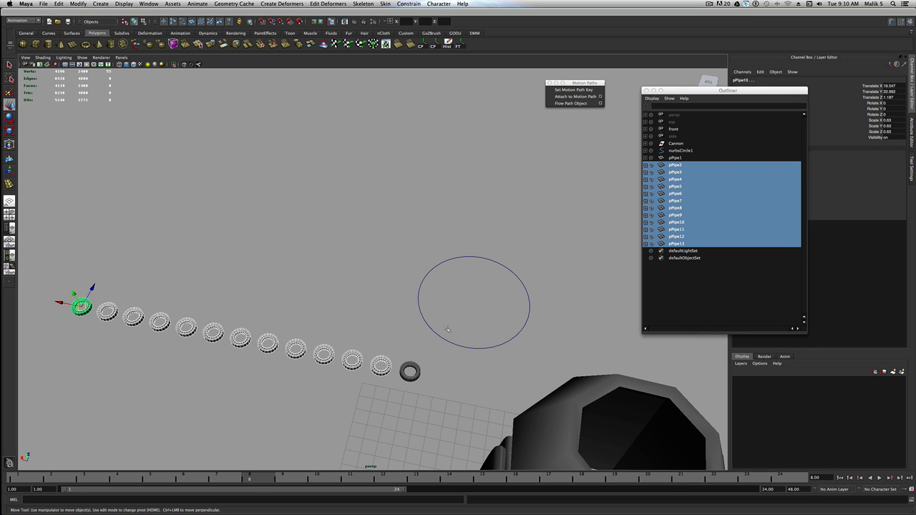
key("ctrl+z")
- Move the pipe onto the upper part of the NURBS circle so that it is centred on the curve
left_click_drag(444, 332, 359, 262, "alt")
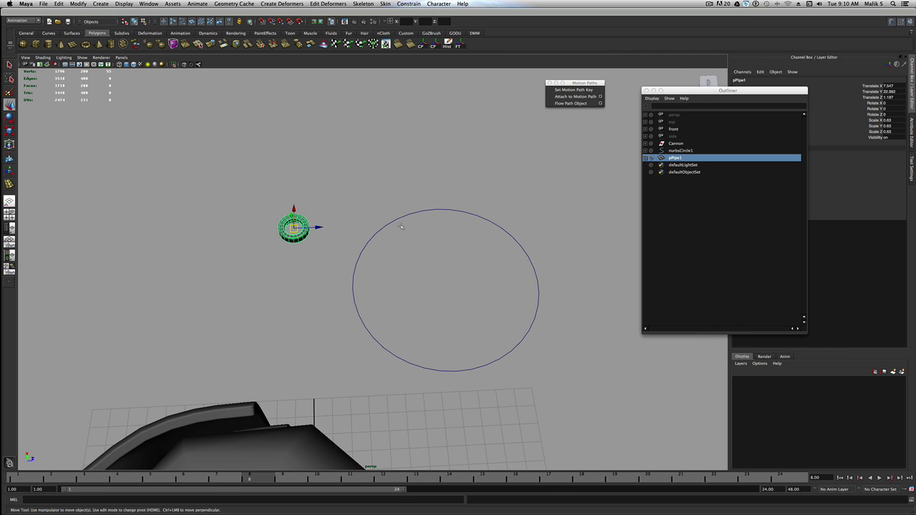
left_click_drag(402, 226, 351, 239, "alt")
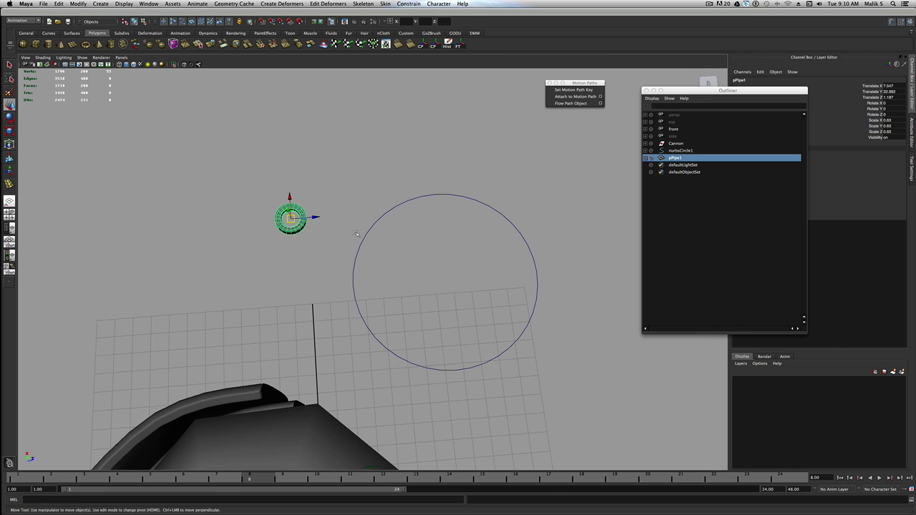
scroll(352, 239, "up", 4)
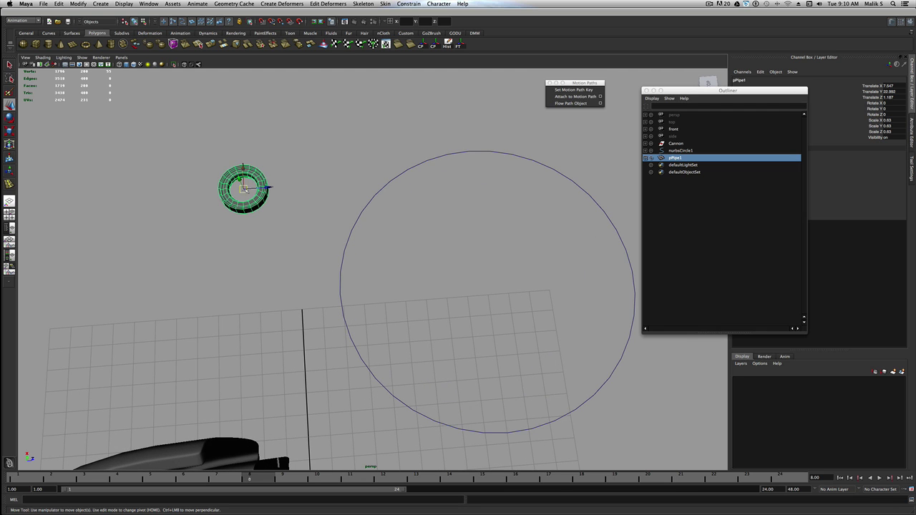
left_click_drag(243, 188, 371, 198)
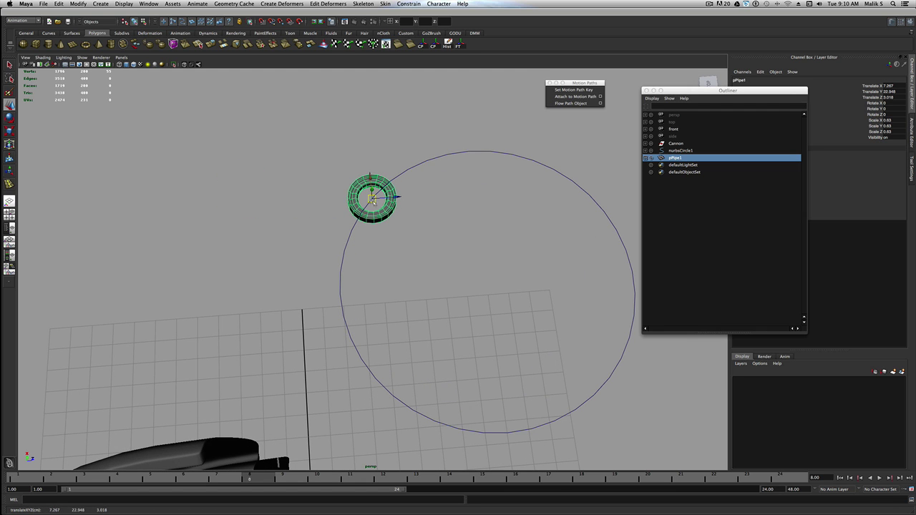
left_click_drag(375, 201, 265, 79)
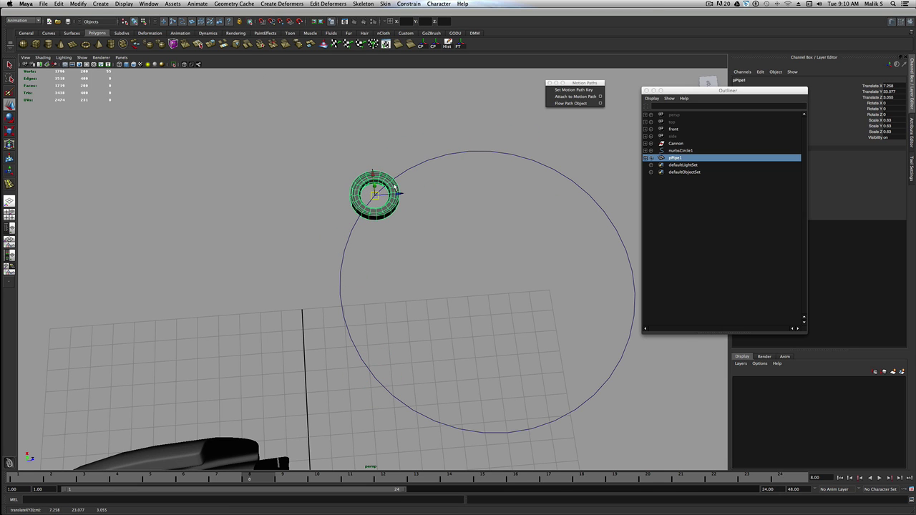
- Add the circle to the pipe selection and float the Motion Paths commands clear of the geometry
left_click_drag(457, 197, 494, 258, "alt")
left_click(401, 201, "shift")
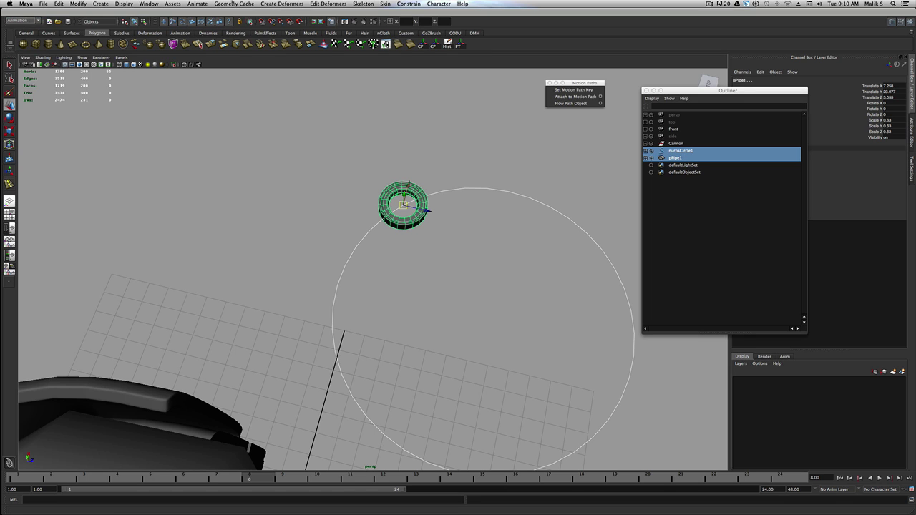
left_click(203, 4)
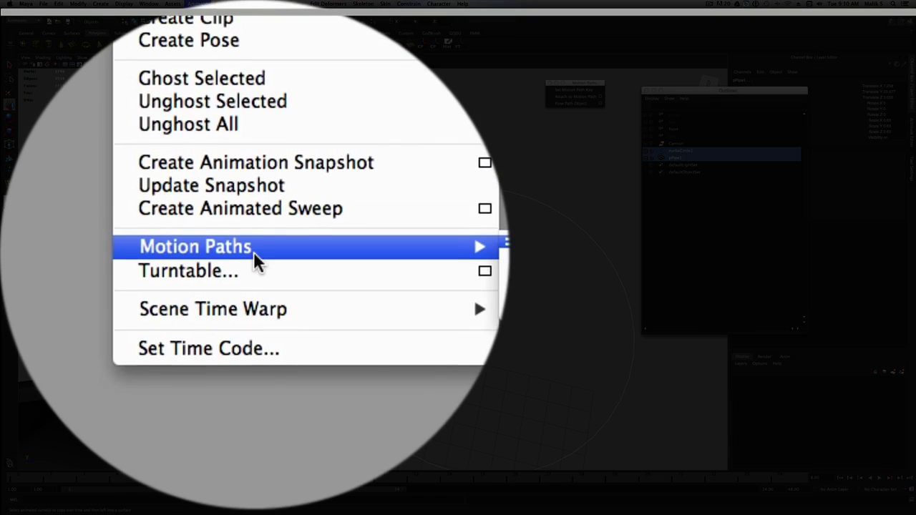
mouse_move(228, 190)
left_click(316, 264)
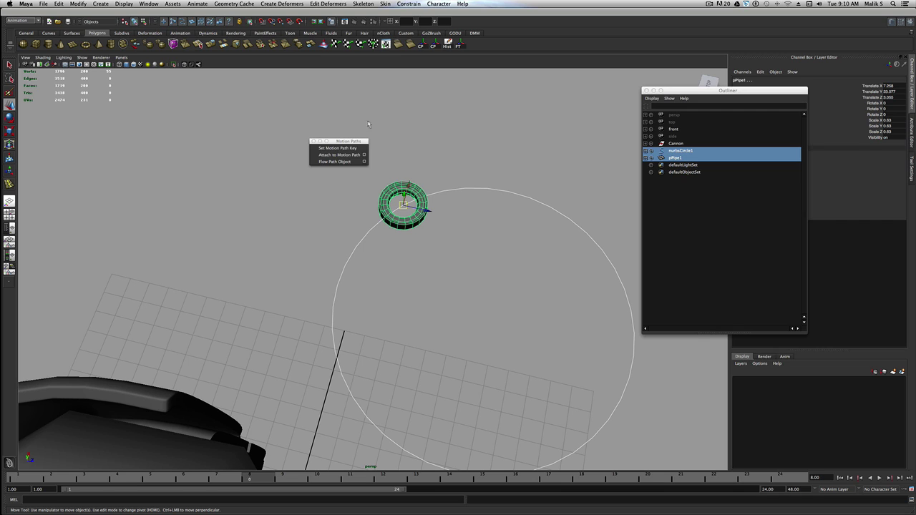
left_click_drag(351, 142, 583, 61)
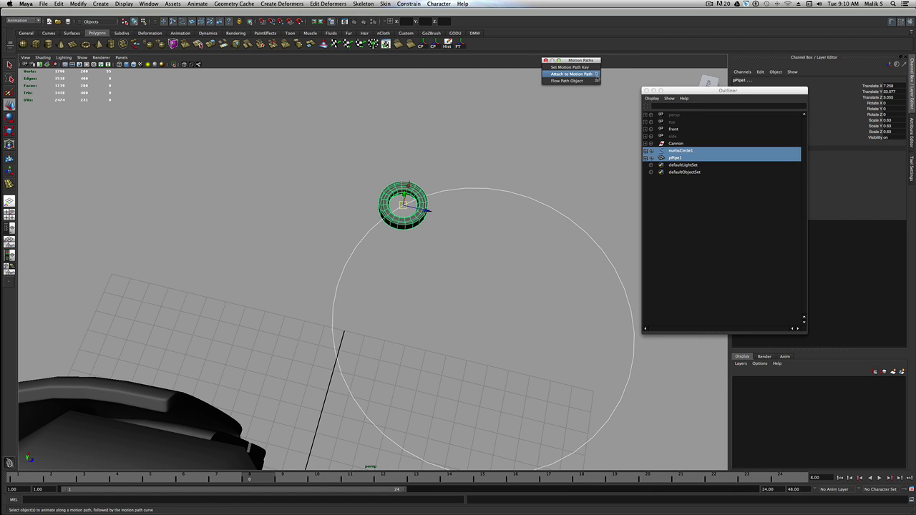
- Attach the pipe to the circle as a motion path, with the end time set to 60
left_click(597, 74)
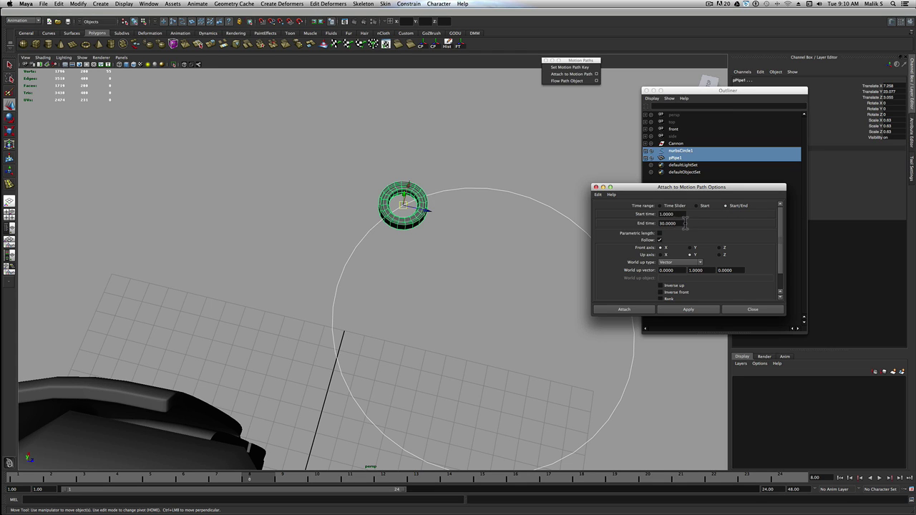
left_click_drag(685, 223, 643, 227)
type("60")
left_click(683, 312)
- Extend the playback range to frame 48 and scrub through the pipe's motion around the circle
left_click_drag(455, 288, 425, 193, "alt")
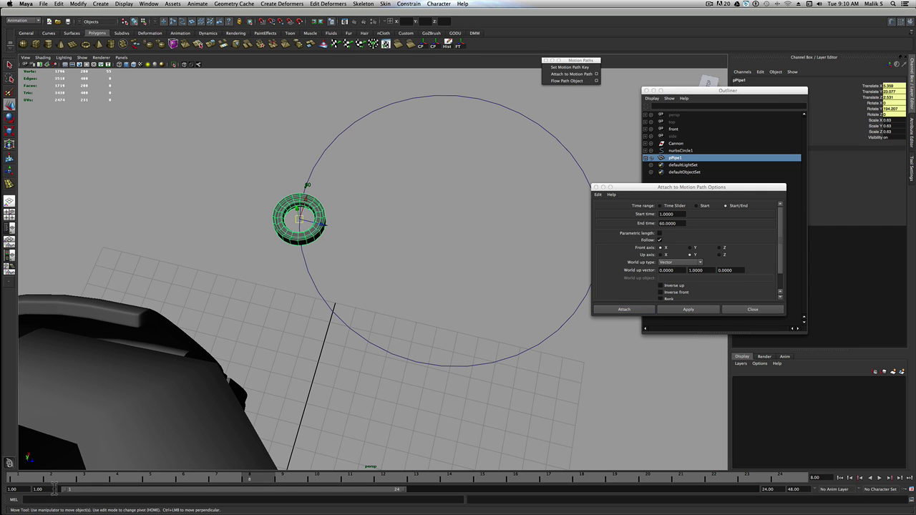
left_click(18, 479)
left_click_drag(18, 483, 911, 508)
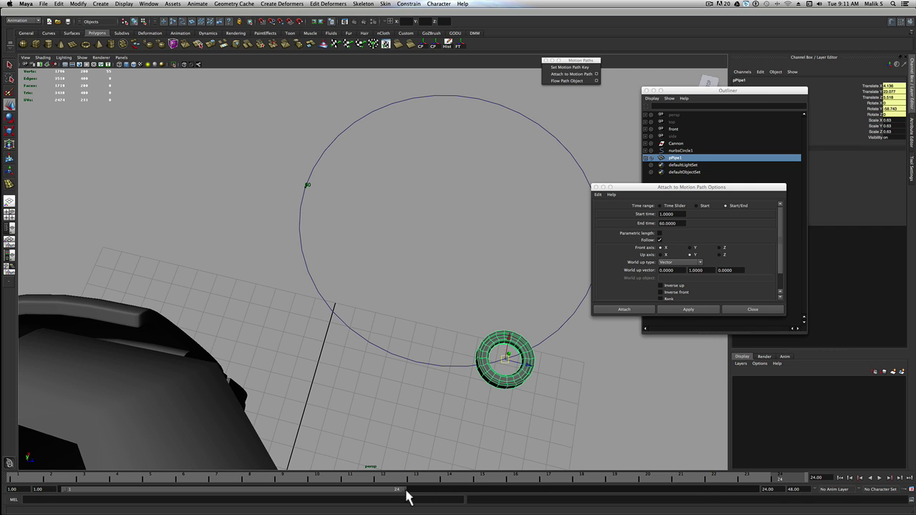
left_click_drag(404, 492, 744, 492)
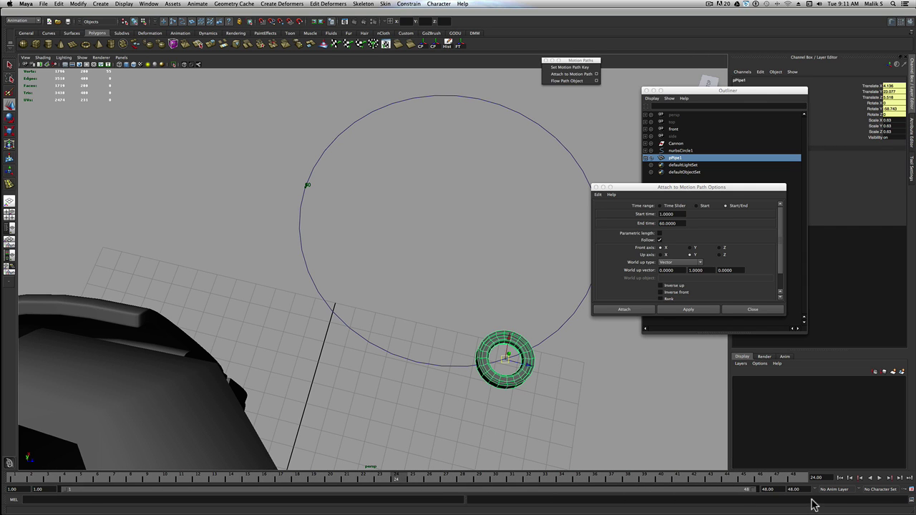
left_click_drag(395, 483, 821, 459)
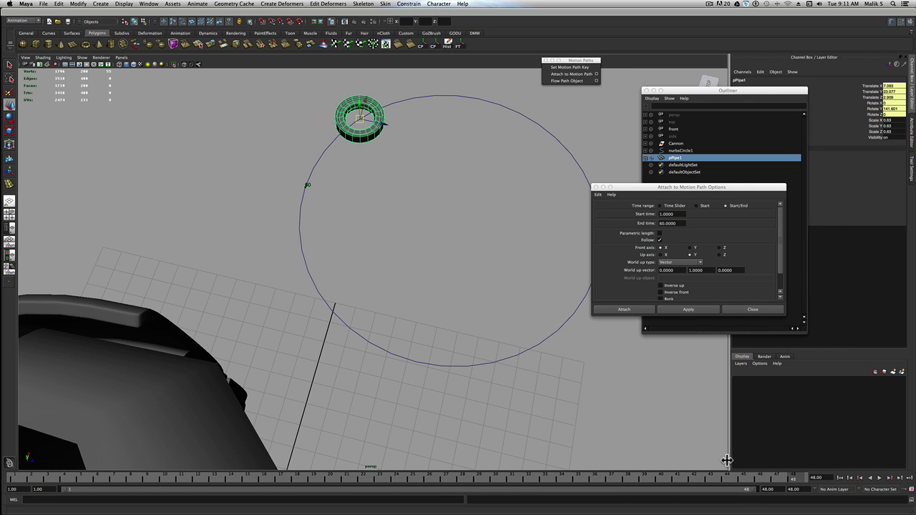
- Check the pipe's position at frame 60 and return to frame 1
double_click(819, 477)
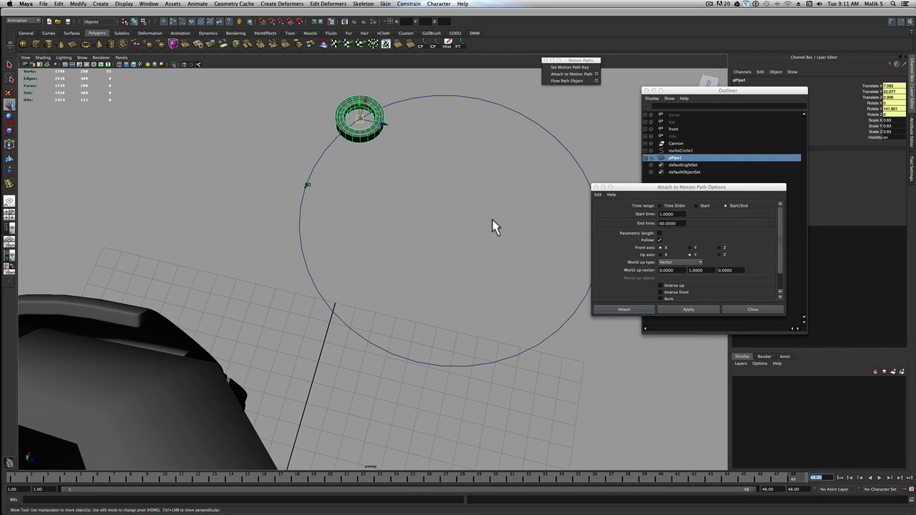
left_click(669, 222)
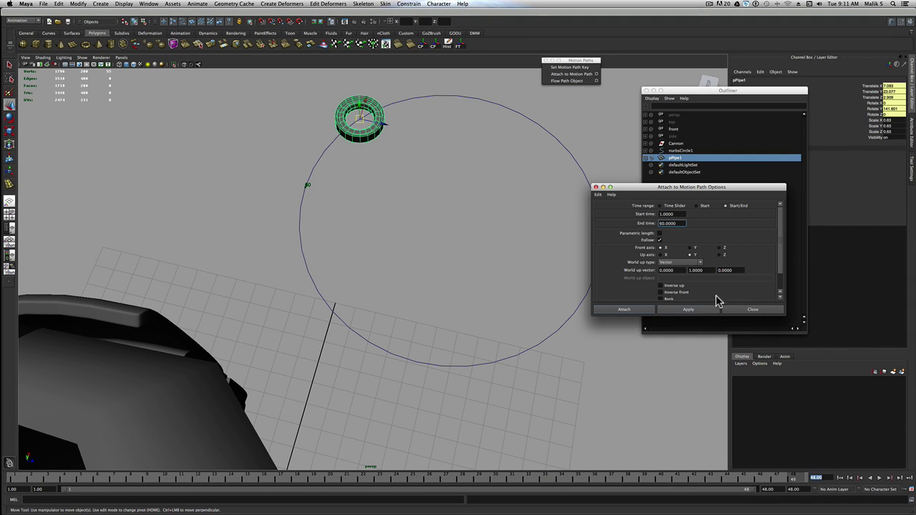
left_click(744, 309)
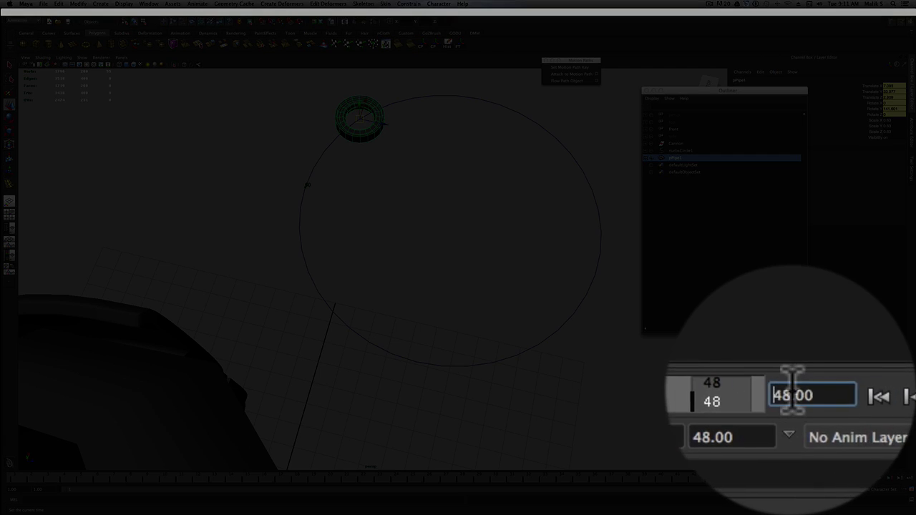
double_click(820, 477)
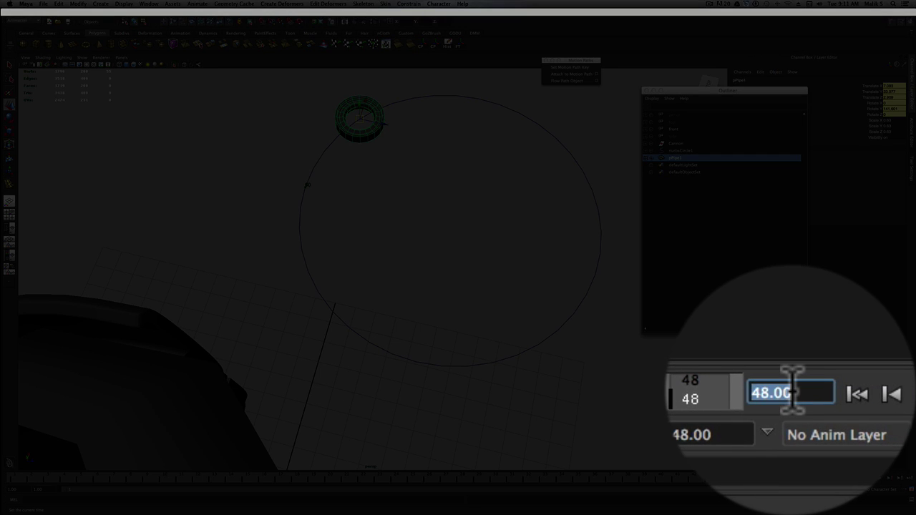
type("6")
key("Return")
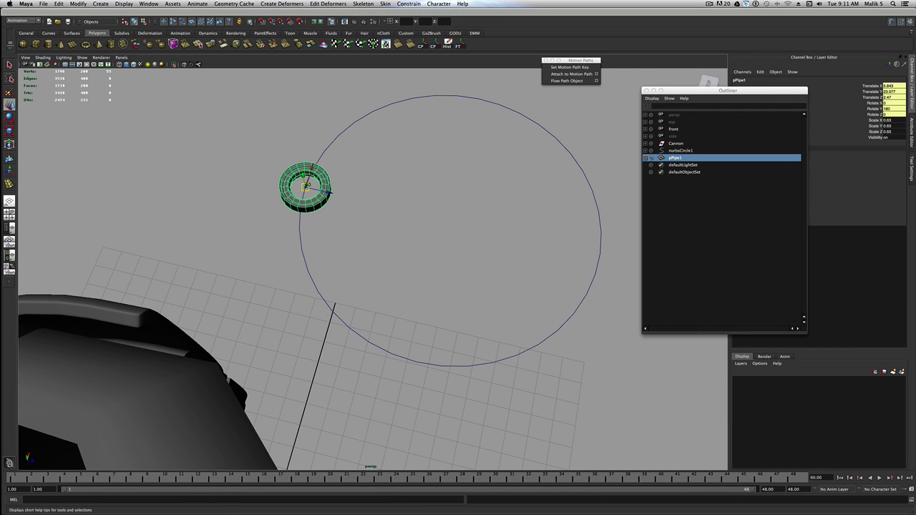
left_click_drag(772, 487, 1, 493)
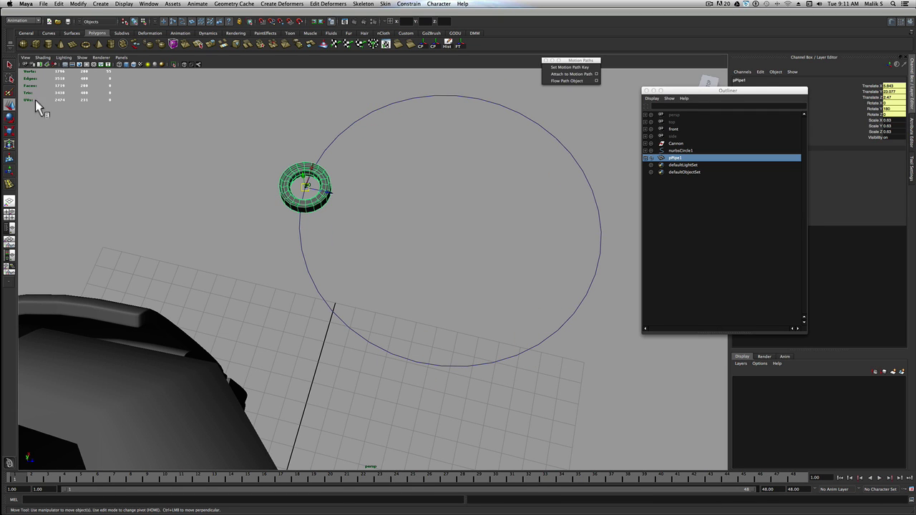
- Create one instance of the pipe in place with Duplicate Special, setting the X translation to 0 and the number of copies to 1
left_click(58, 4)
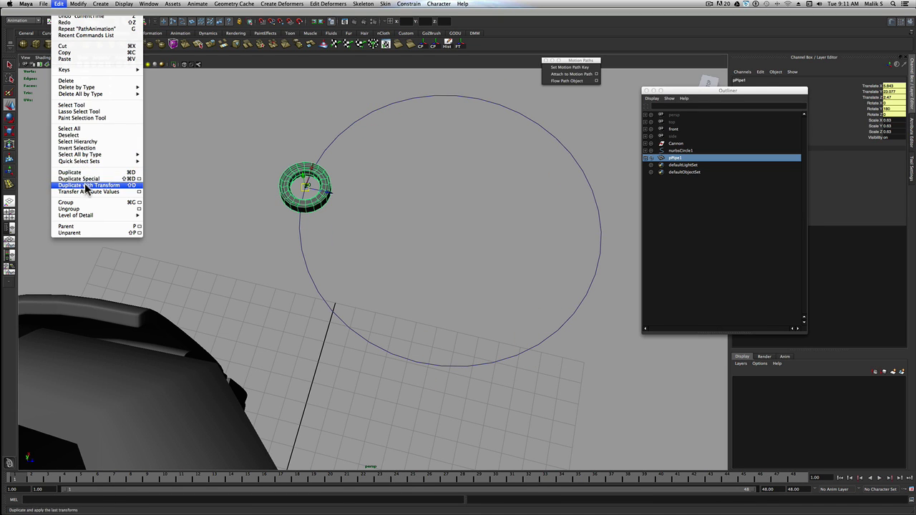
left_click(140, 179)
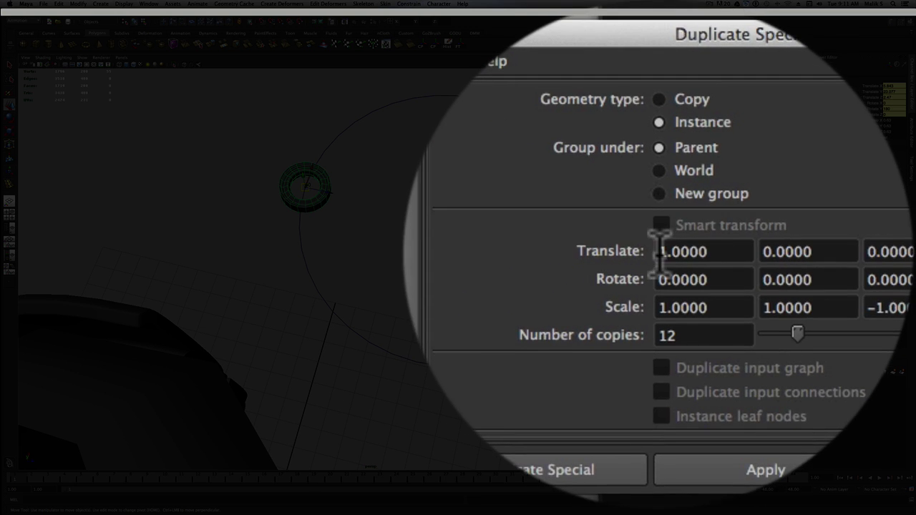
double_click(663, 259)
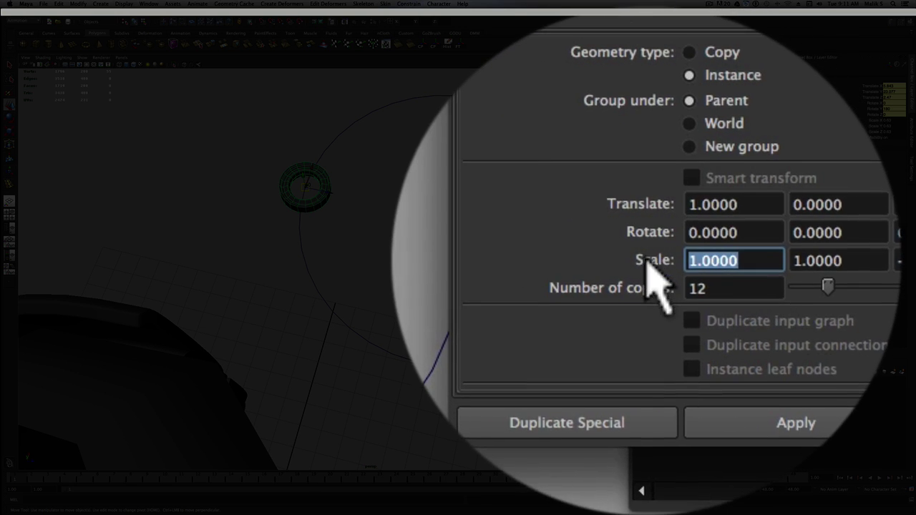
double_click(663, 245)
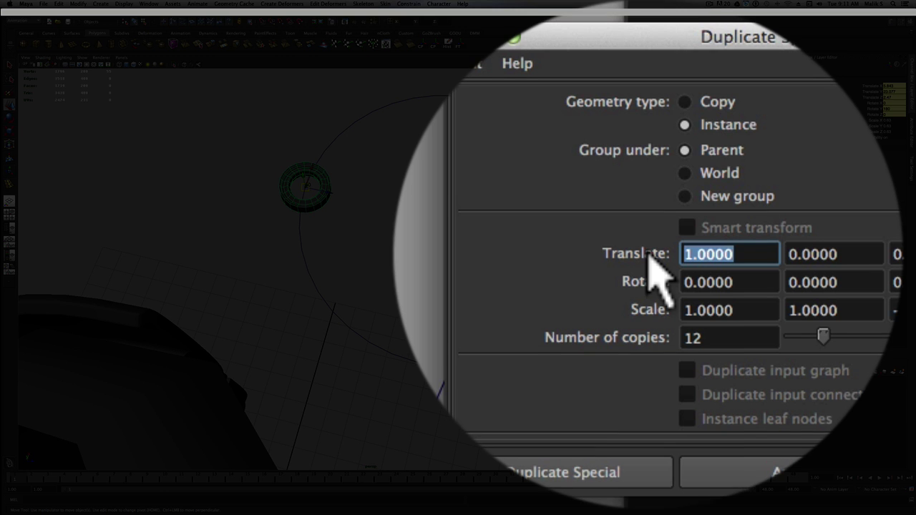
type("0")
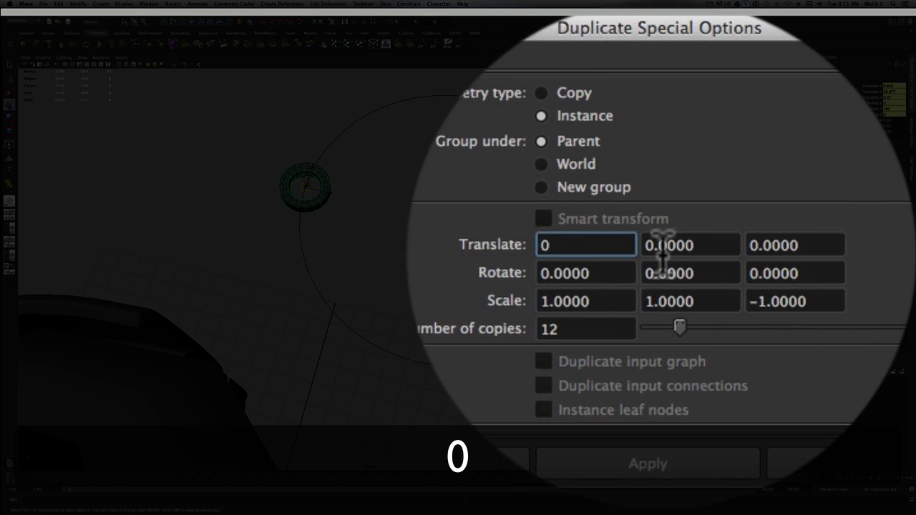
left_click(812, 254)
double_click(663, 276)
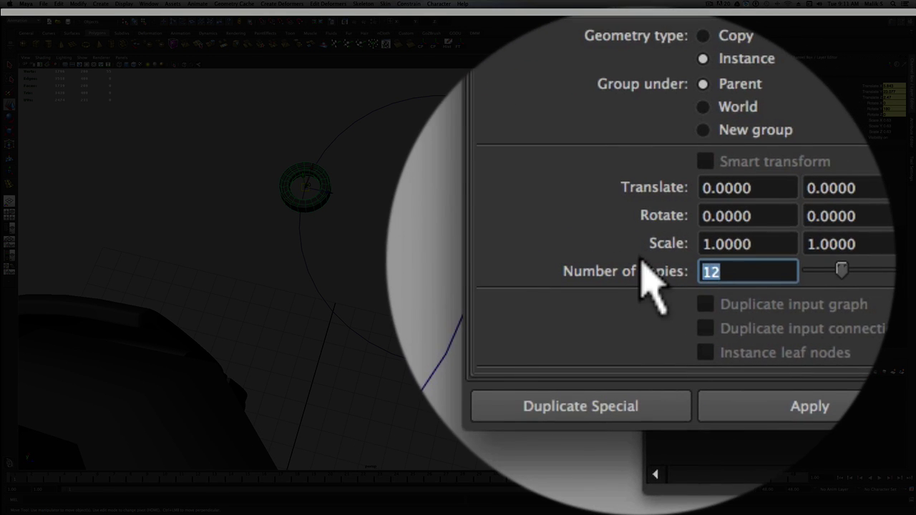
type("1")
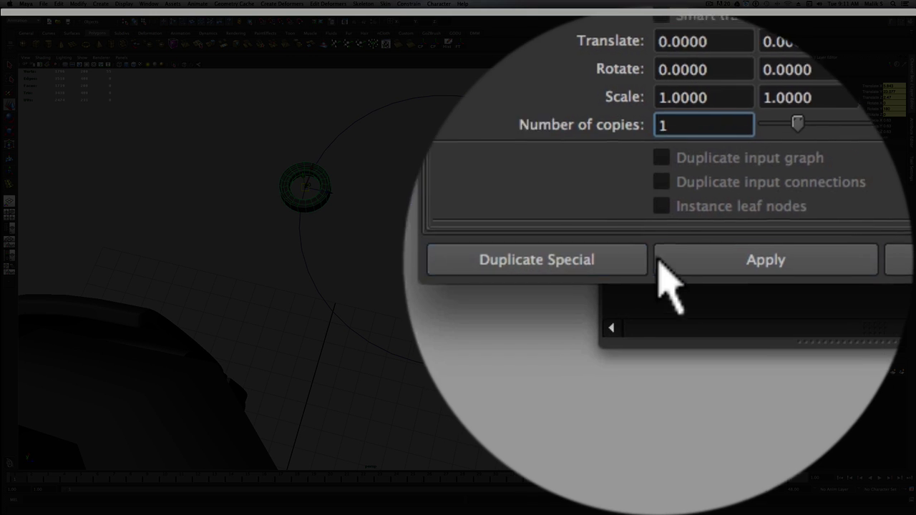
left_click(669, 266)
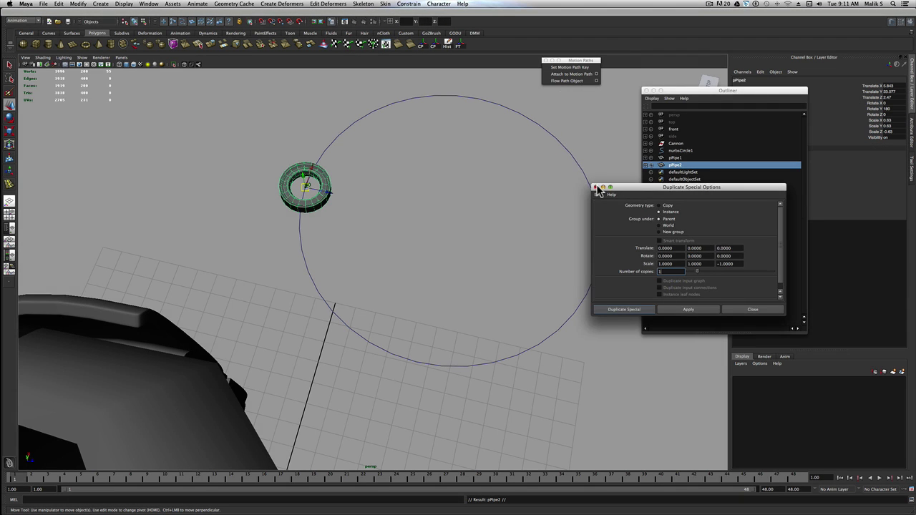
left_click(595, 188)
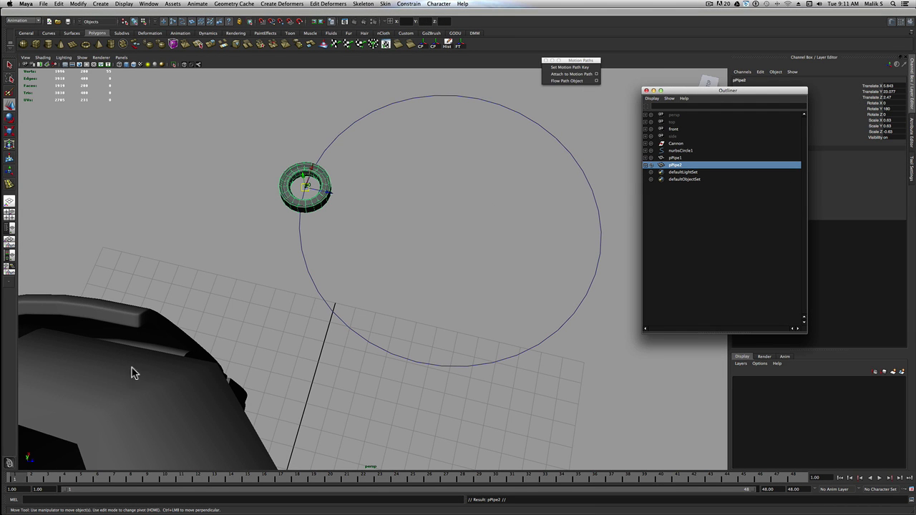
- Advance the animation to frame 10 and examine the spacing between the original pipe and its duplicate
left_click_drag(25, 477, 162, 470)
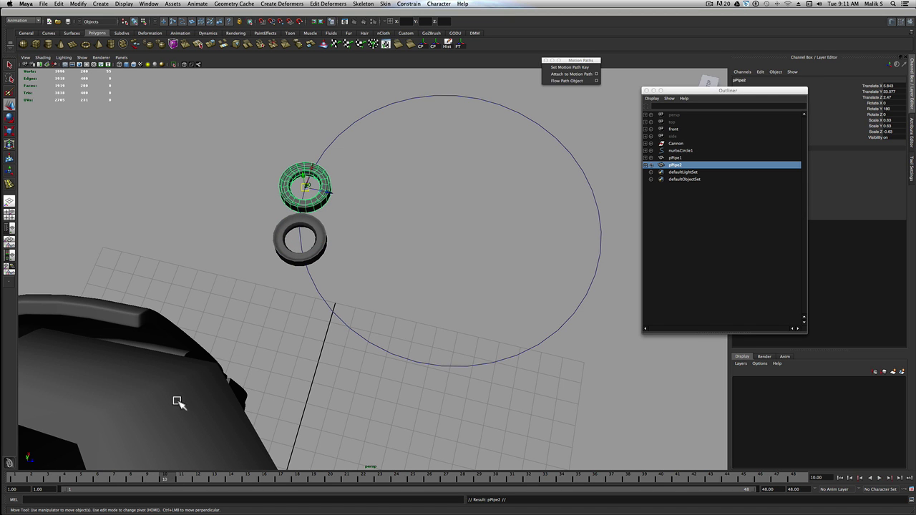
mouse_move(239, 347)
left_mouse_down("alt")
mouse_move(251, 366)
mouse_move(252, 356)
left_mouse_up("alt")
left_click_drag(334, 313, 388, 296, "alt")
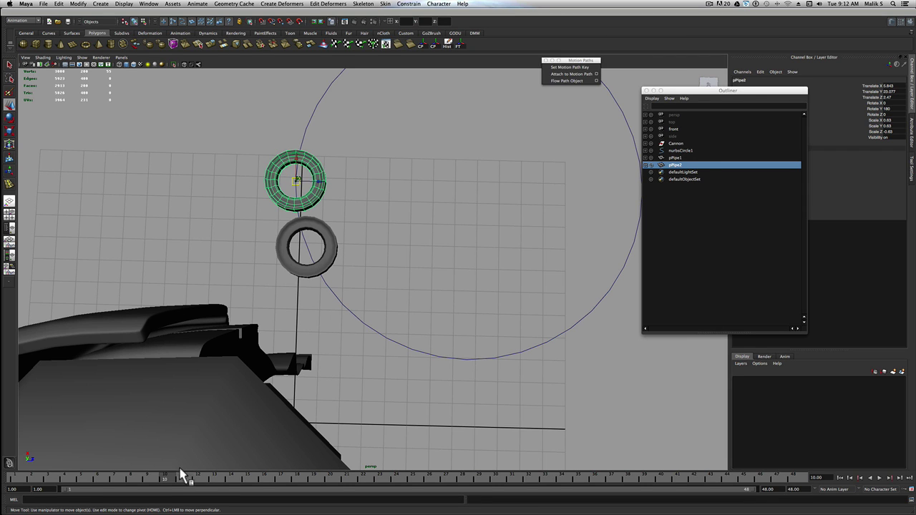
- Hold the animation at frame 10 and create an instance of the animated pipe there with Duplicate Special
mouse_move(181, 475)
left_mouse_down()
mouse_move(19, 478)
mouse_move(164, 484)
left_mouse_up()
left_click(331, 260)
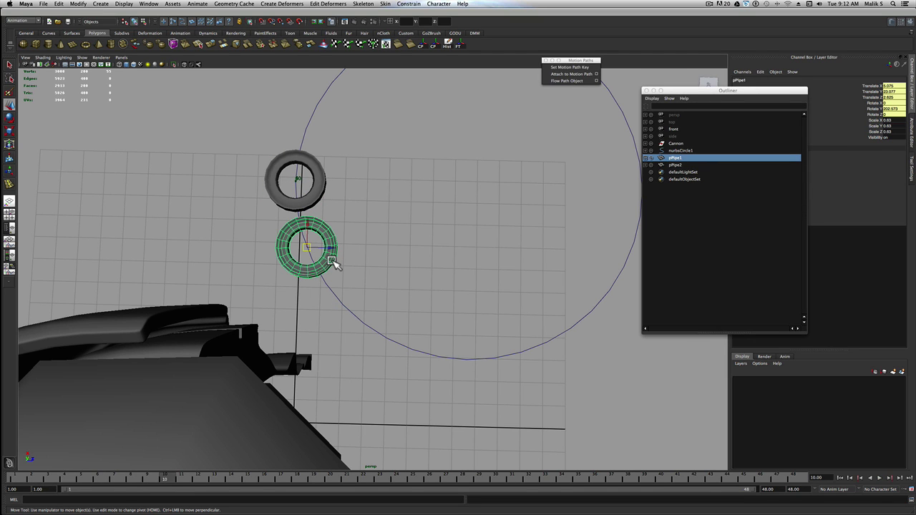
key("shift+super+d")
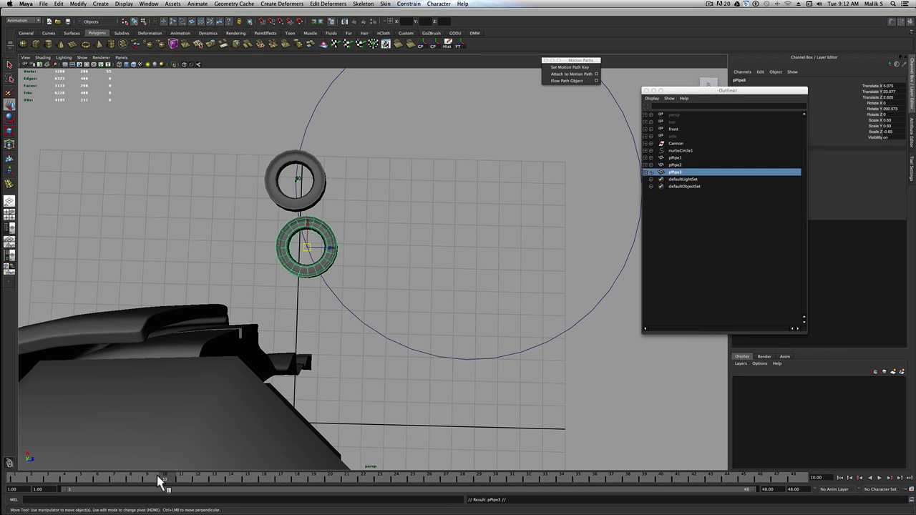
- Advance the animation to frame 14 and duplicate the original animated pipe at that position on the circle
left_click_drag(158, 482, 244, 483)
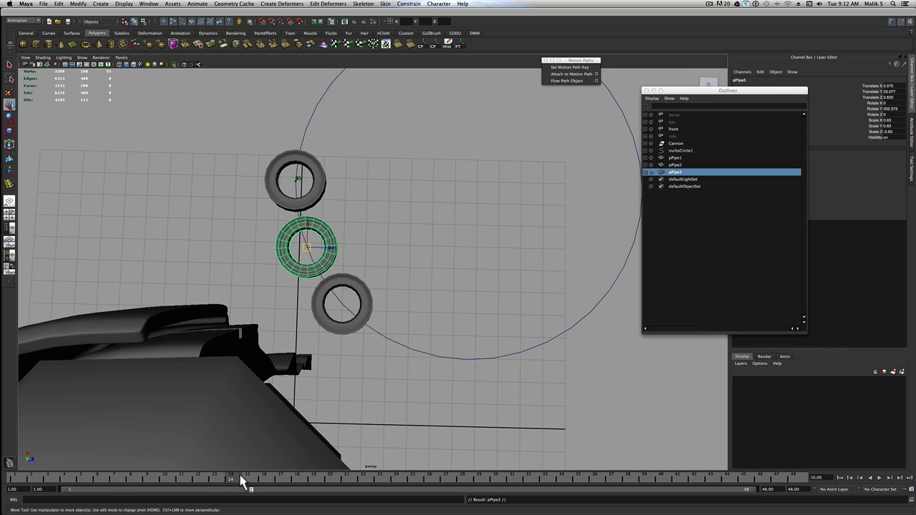
key("shift+super+d")
key("super+z")
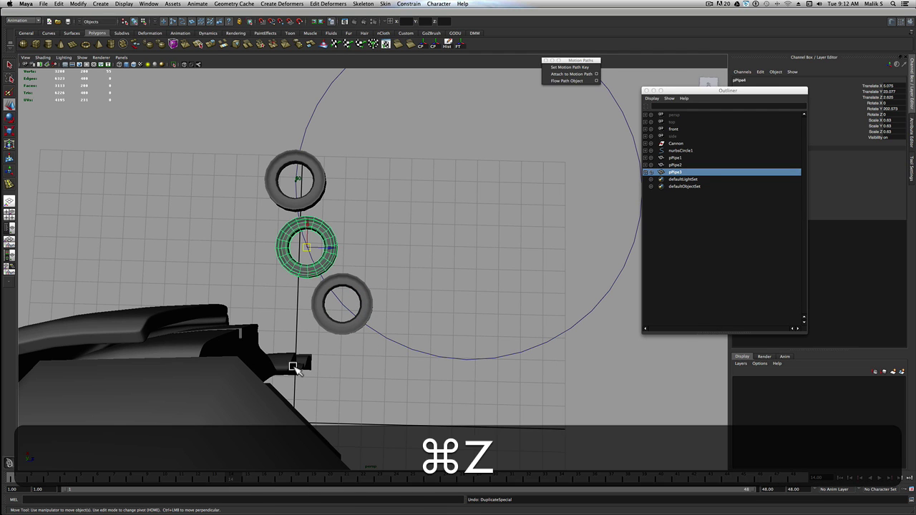
left_click(343, 301)
key("shift+super+d")
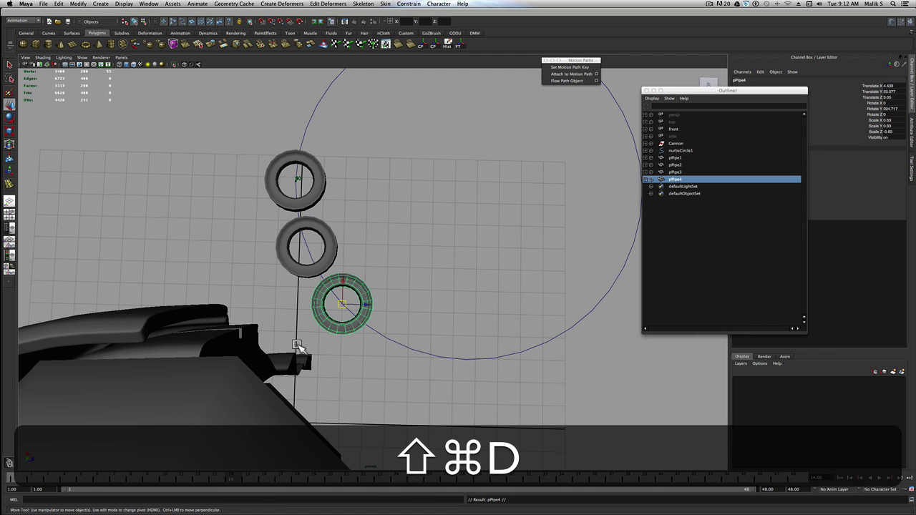
- Move the original pipe along the circle to frame 17 and duplicate it there
left_click_drag(236, 485, 282, 485)
left_click(414, 343)
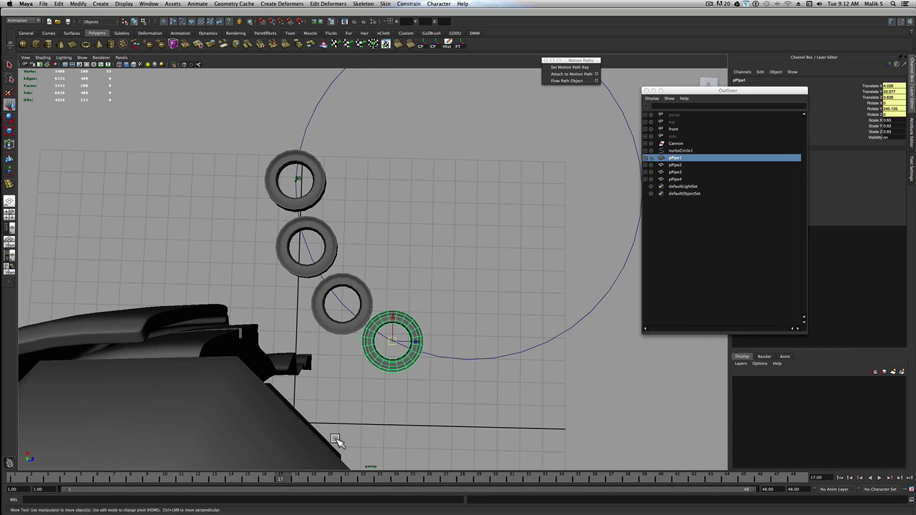
key("super+shift+d")
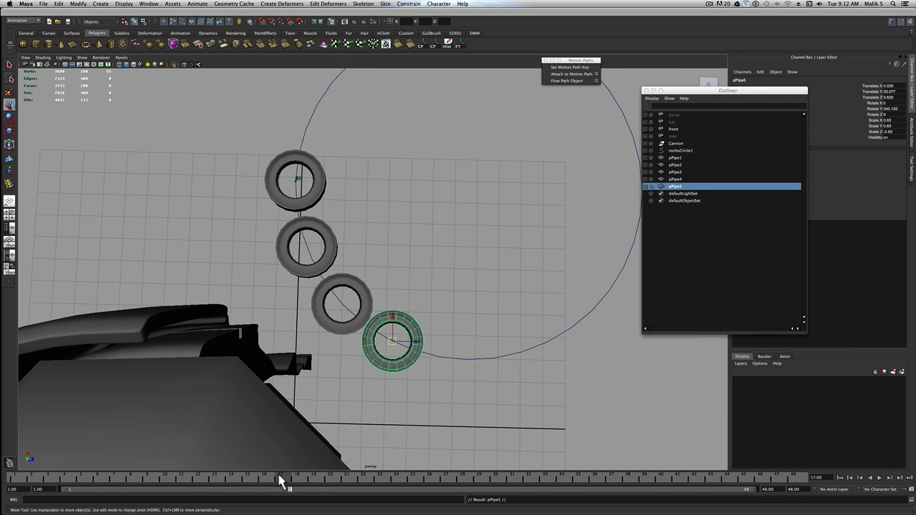
- Advance the animation to frame 20 and place another duplicate of the original pipe at the circle's lower edge
left_click_drag(280, 476, 330, 477)
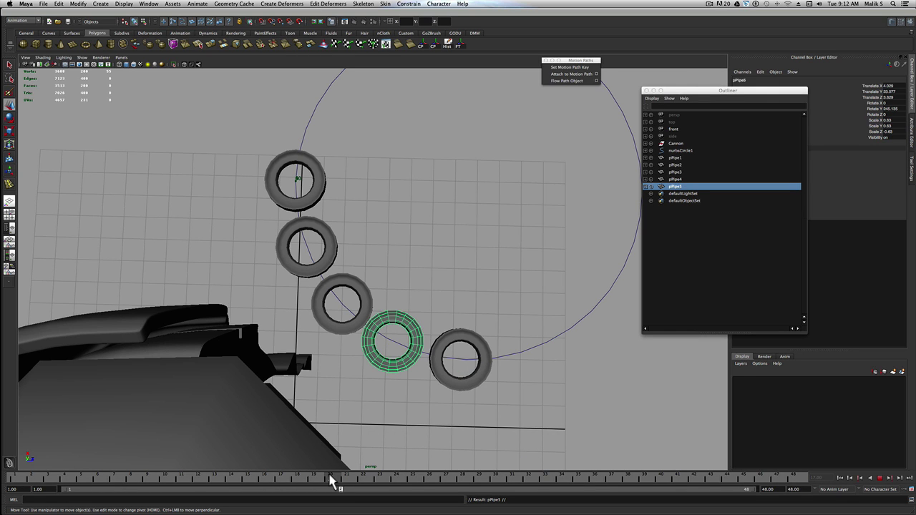
left_click(444, 342)
key("shift+super+d")
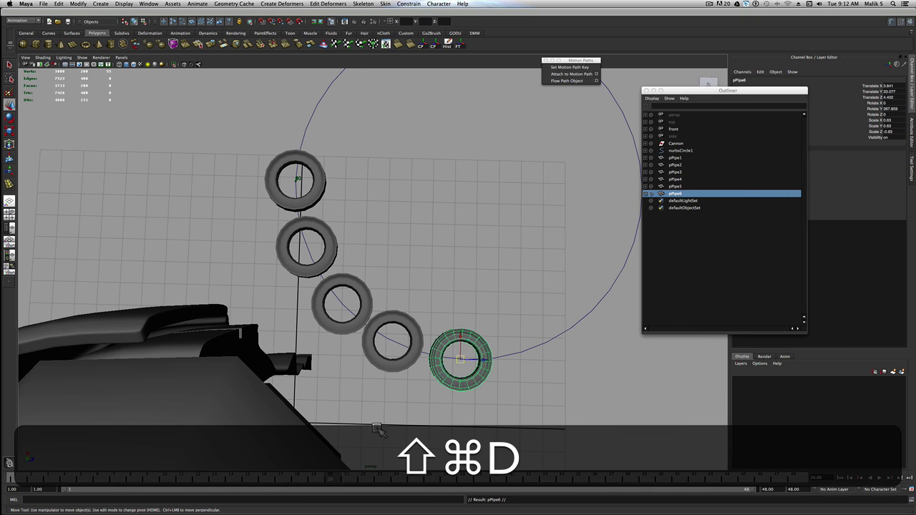
- Advance the original pipe's animation along the circle to frame 23
left_click_drag(342, 481, 377, 482)
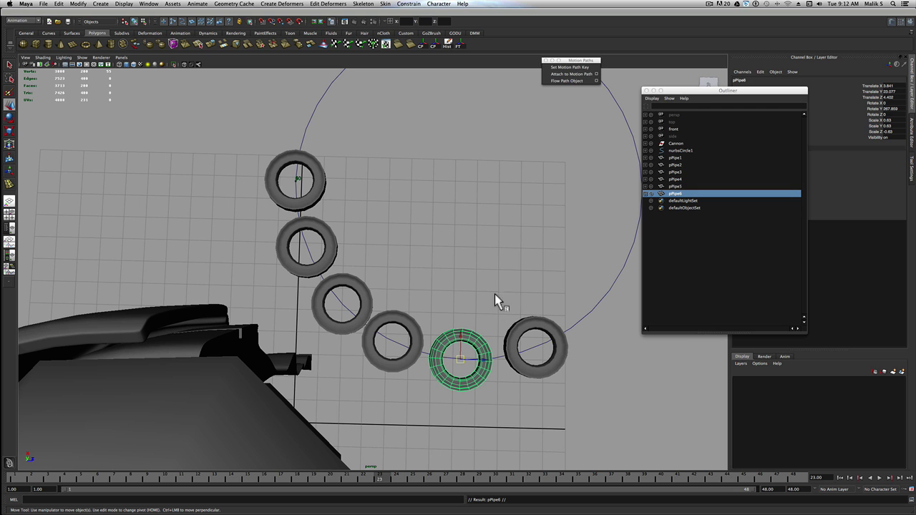
middle_click_drag(586, 173, 458, 211, "alt")
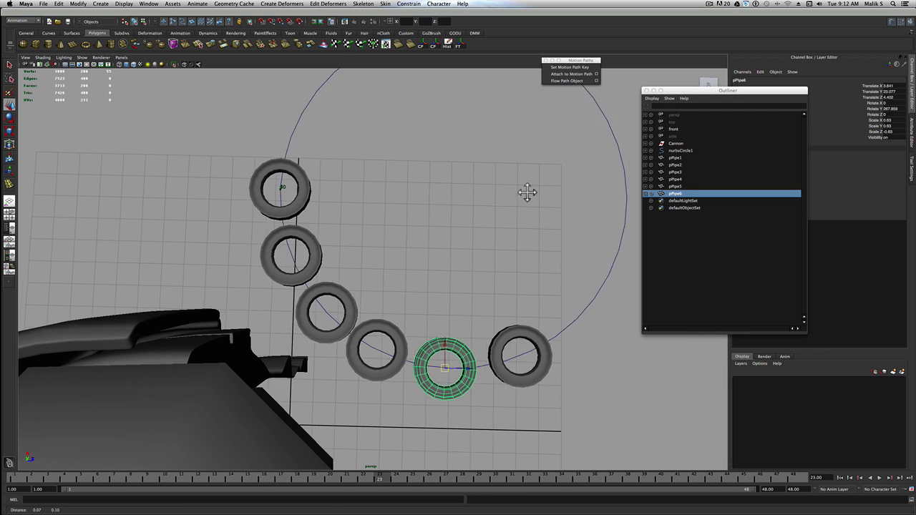
scroll(460, 213, "down", 4)
mouse_move(460, 212)
left_mouse_down("alt")
mouse_move(469, 184)
mouse_move(476, 213)
left_mouse_up("alt")
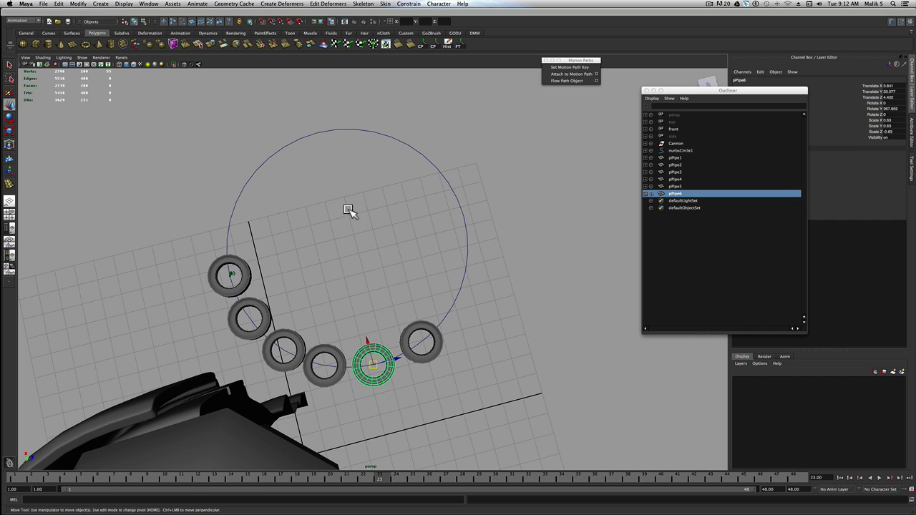